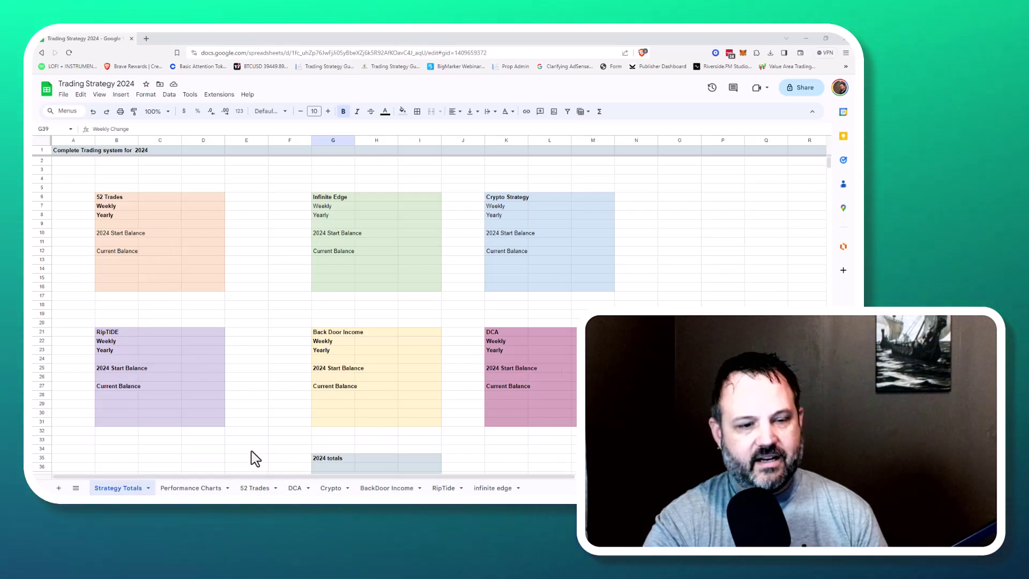
Rename the Strategy Totals sheet as Dashboard.
click(148, 489)
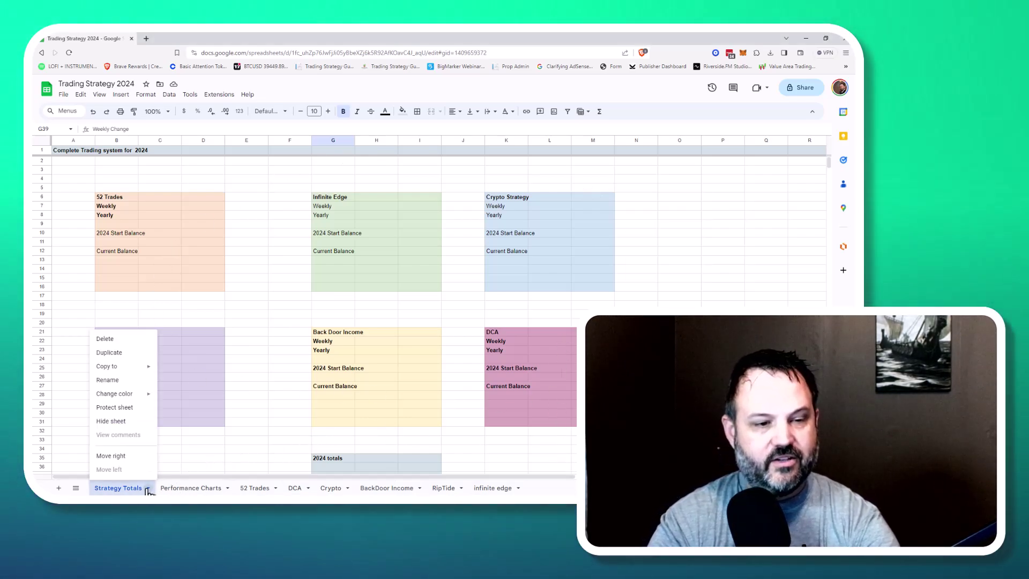
click(123, 380)
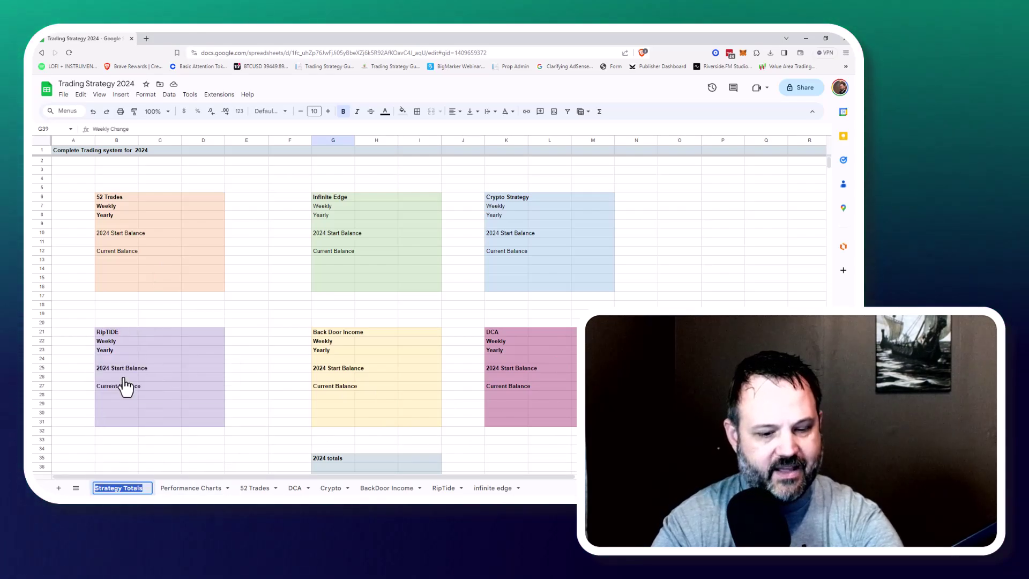
text(Dash)
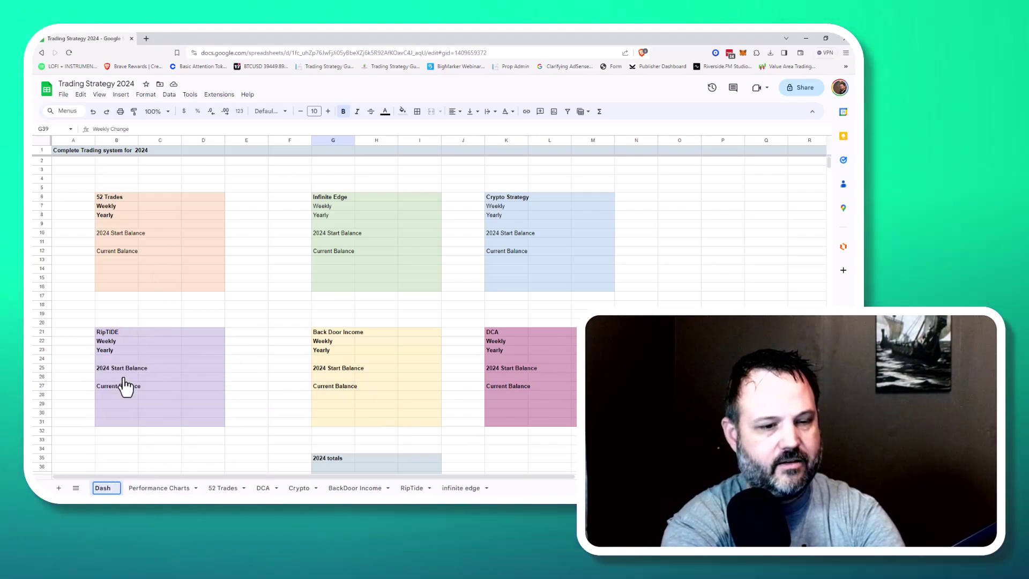
text(board)
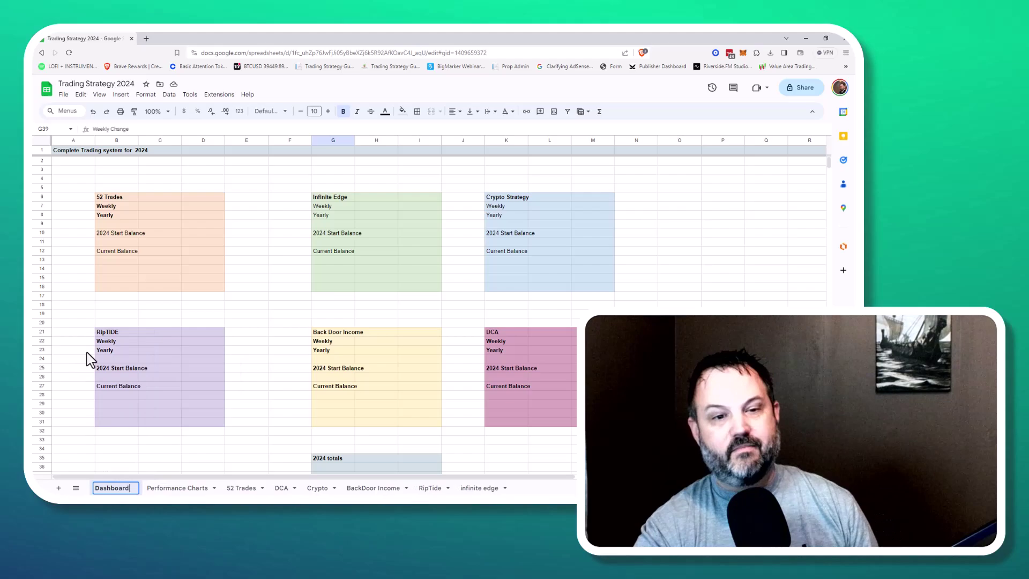
key(Return)
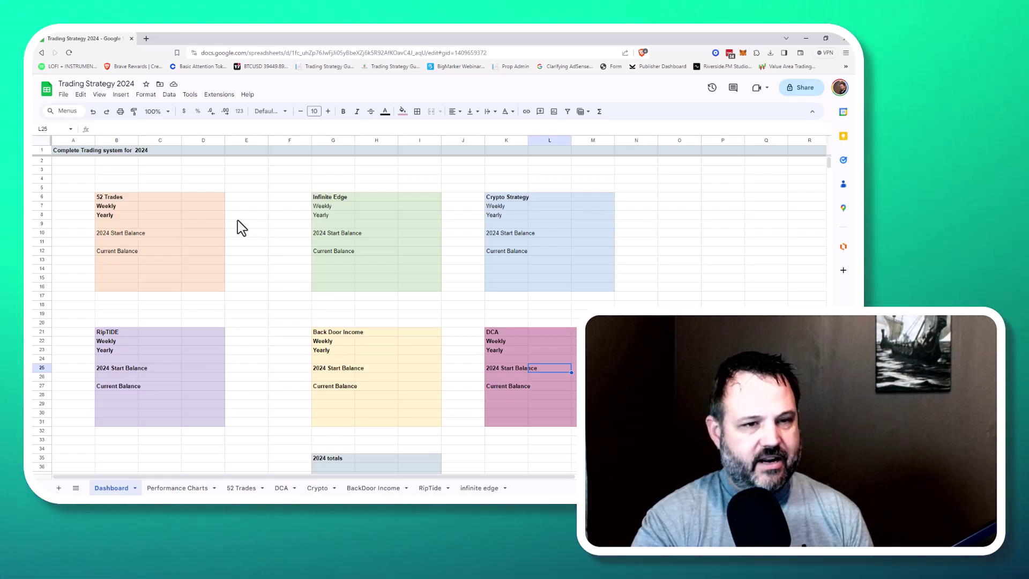
Review the fields in the 52 Trades, Infinite Edge, Crypto Strategy and RipTIDE blocks on the Dashboard sheet.
click(119, 198)
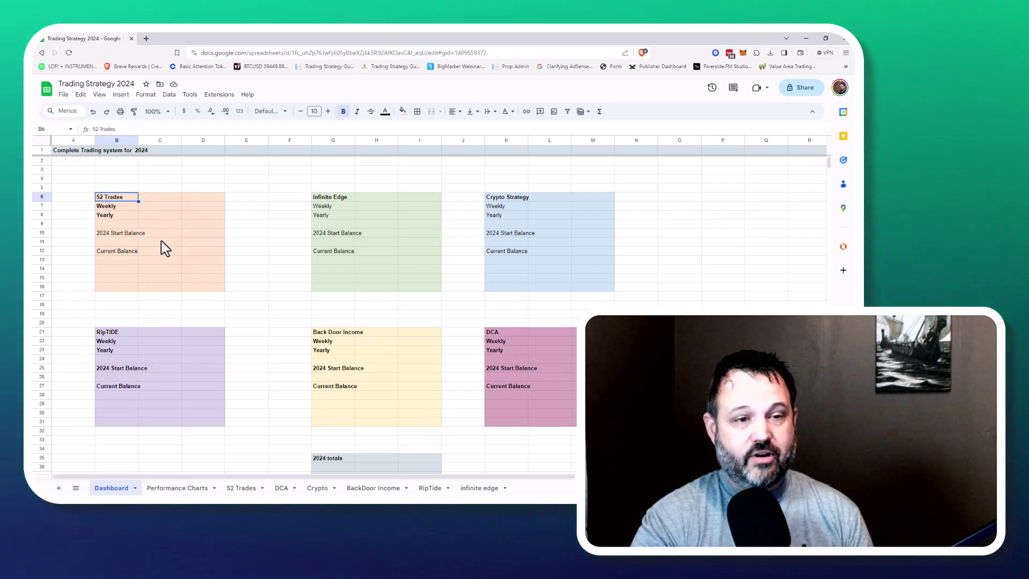
key(Down)
key(Down)
key(Down)
key(Down)
key(Right)
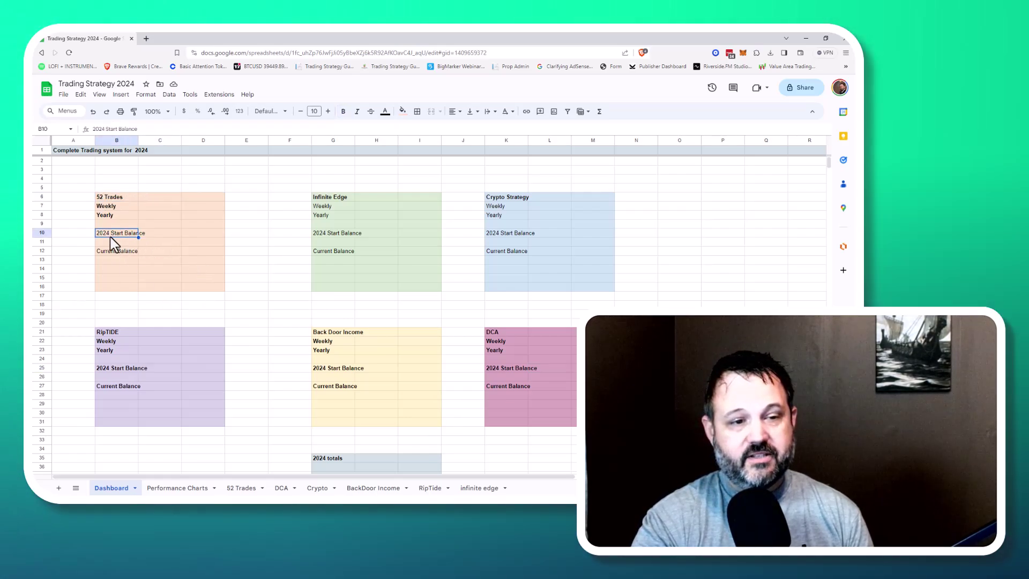
click(110, 253)
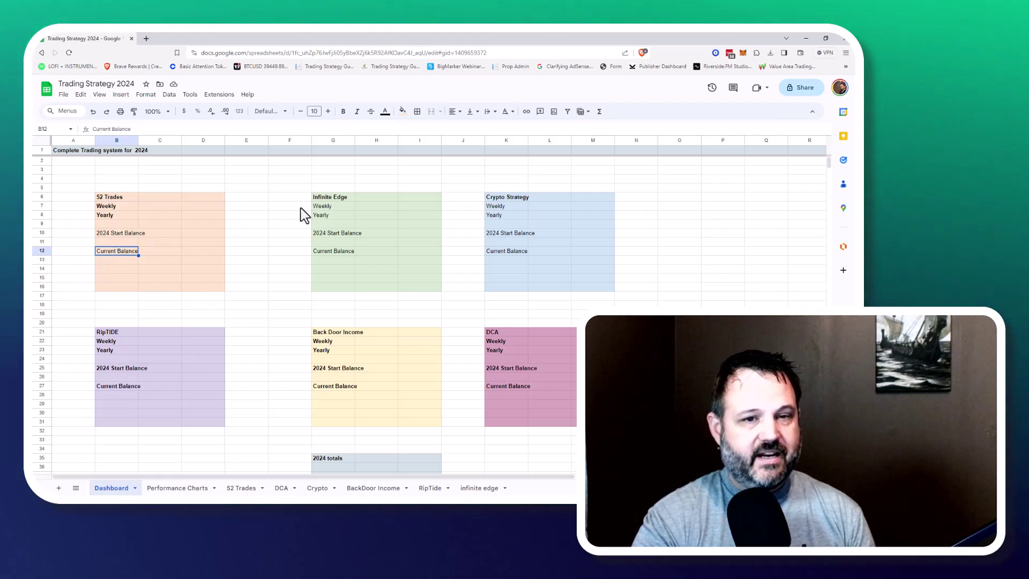
click(336, 197)
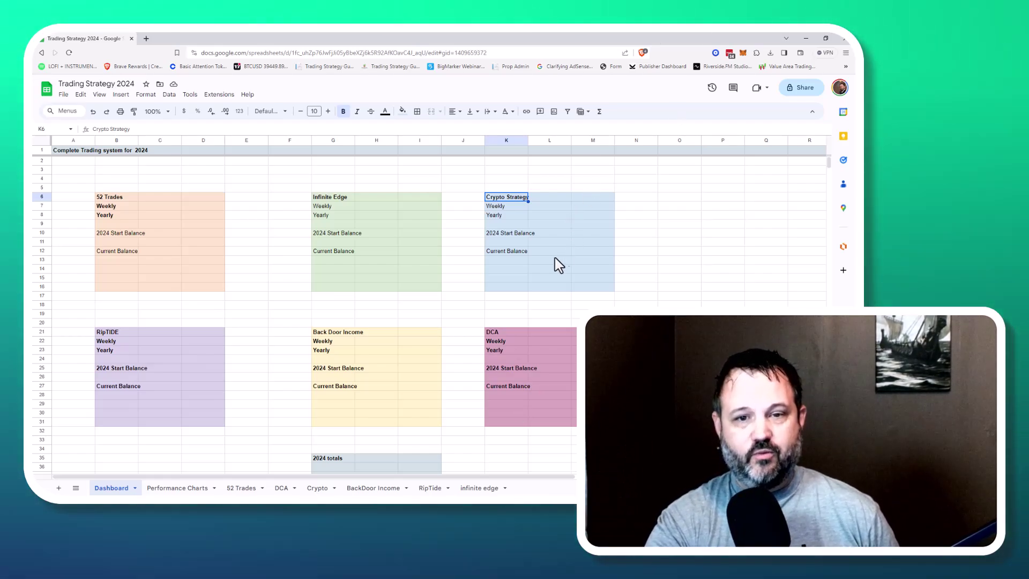
click(504, 234)
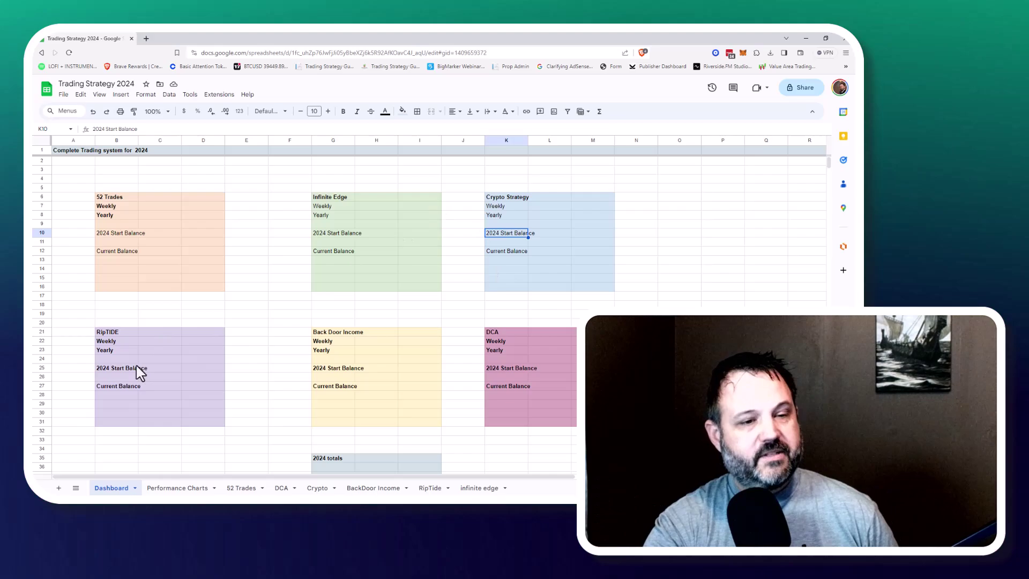
click(113, 332)
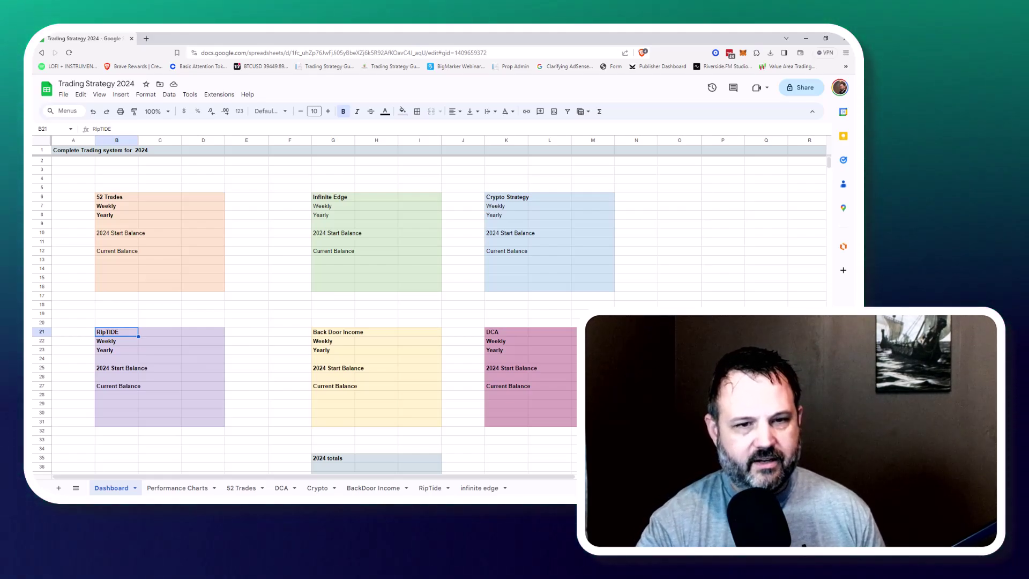
Widen column G slightly to give the Back Door Income heading more room.
click(340, 332)
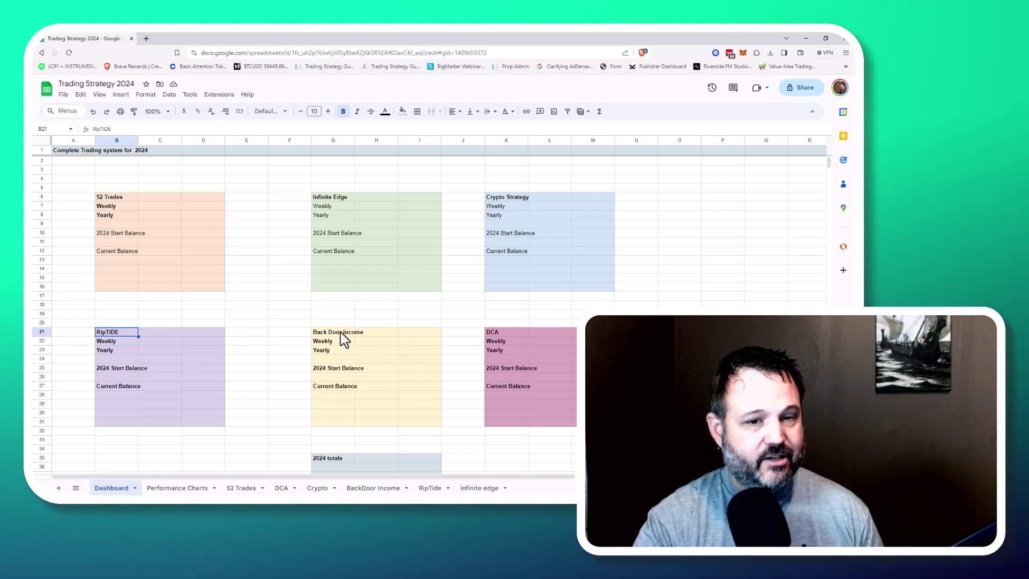
click(364, 337)
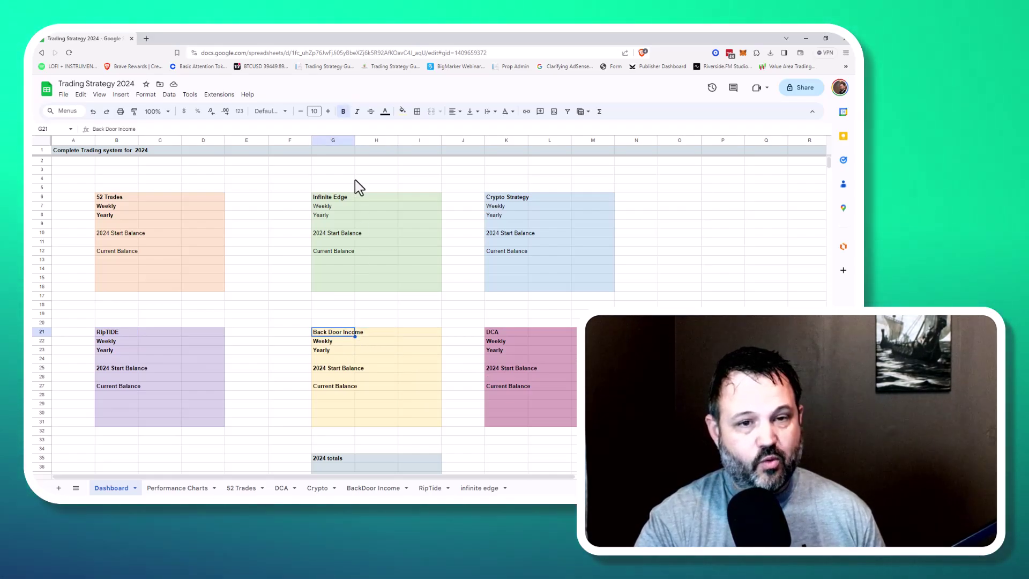
drag(356, 140, 360, 140)
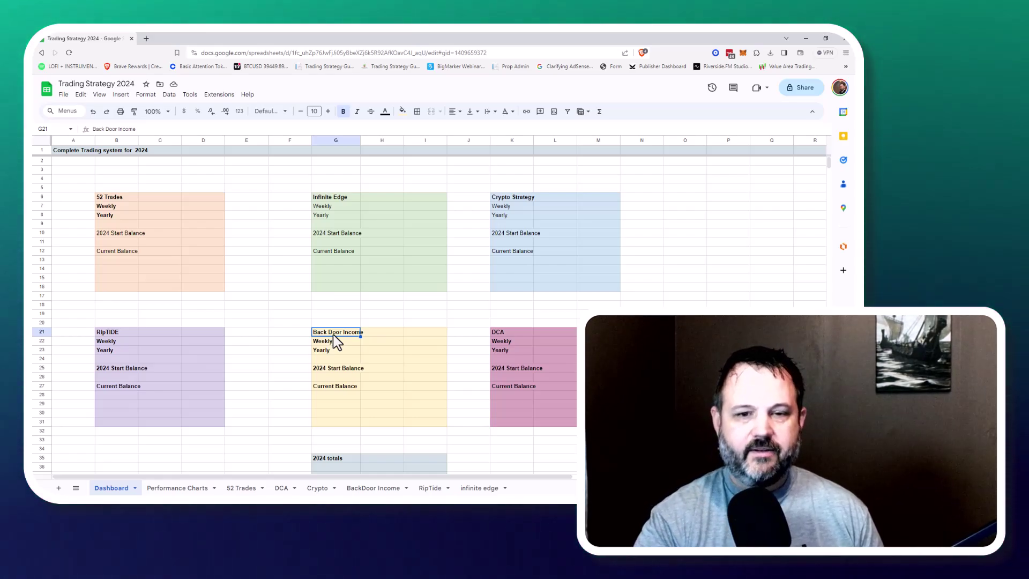
click(506, 334)
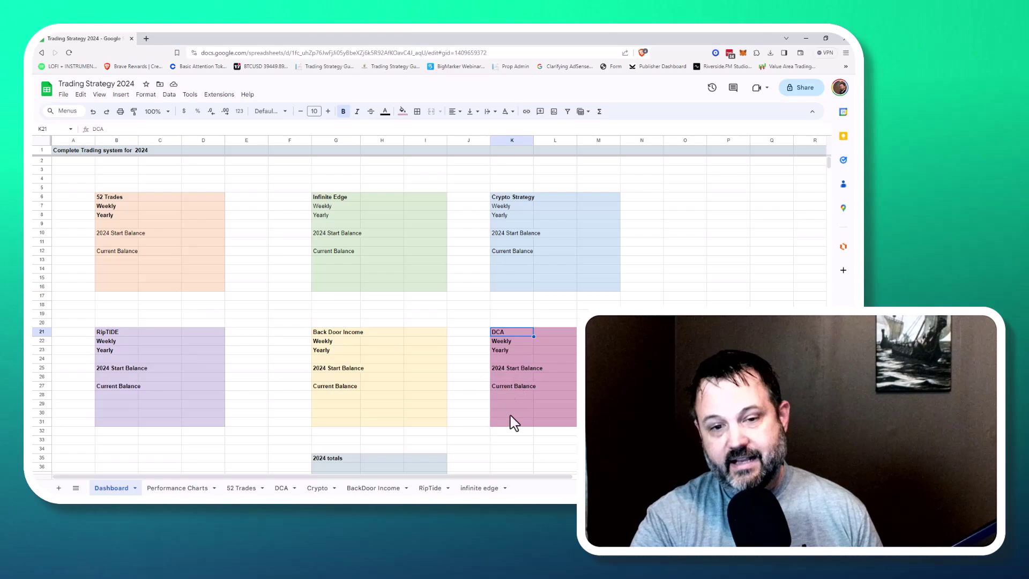
click(540, 386)
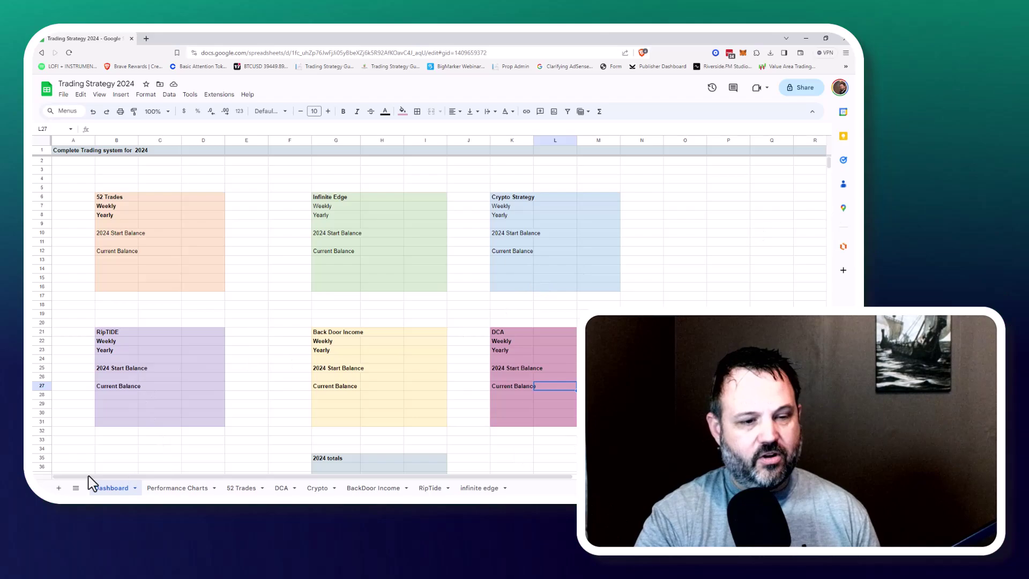
Add a new sheet after Dashboard and name it Notes.
click(60, 488)
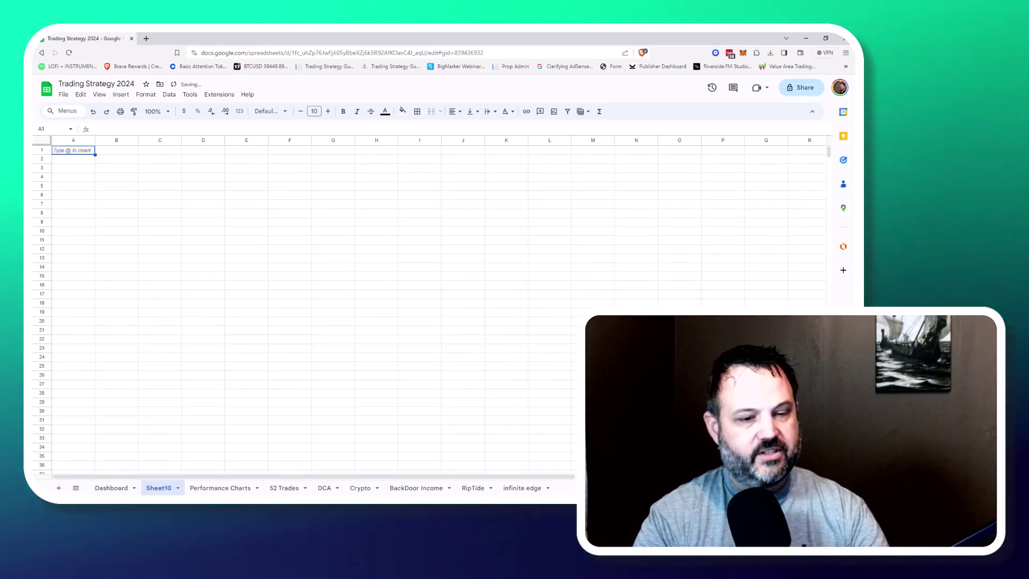
click(178, 488)
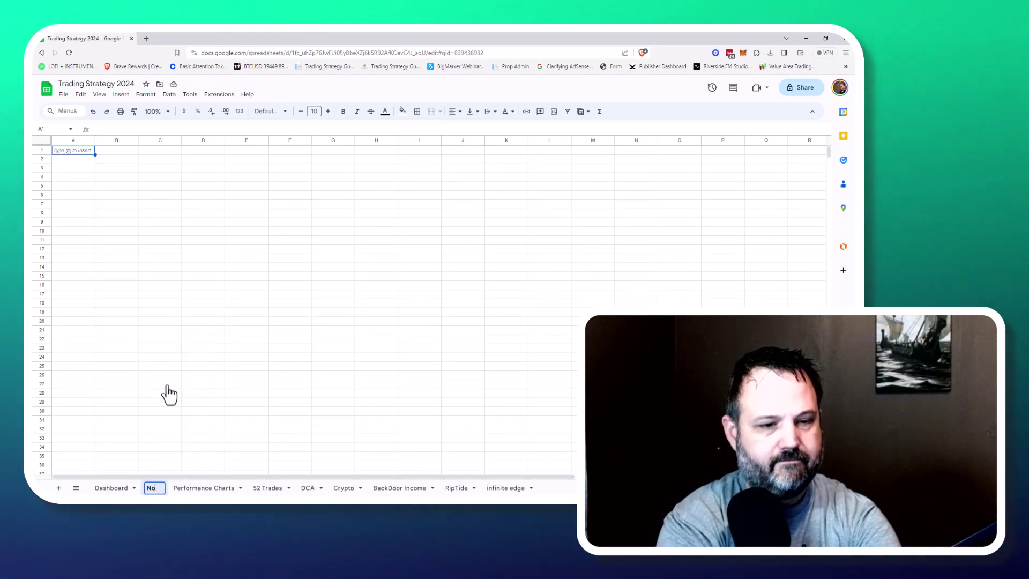
text(Notes)
click(236, 365)
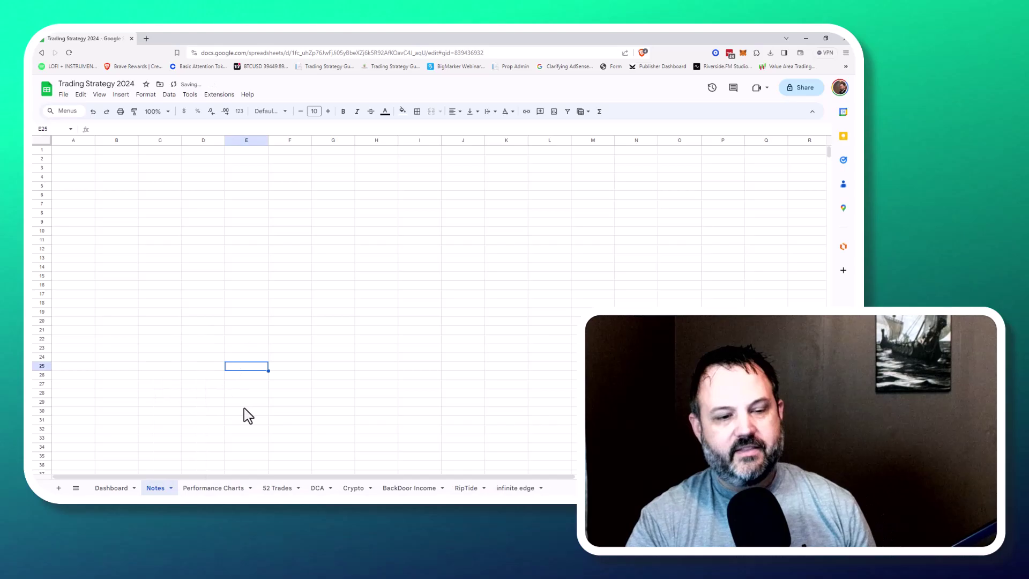
On the Dashboard sheet, enter the label "Withdrawels" in G44, below Deposits in the 2024 totals block.
click(110, 488)
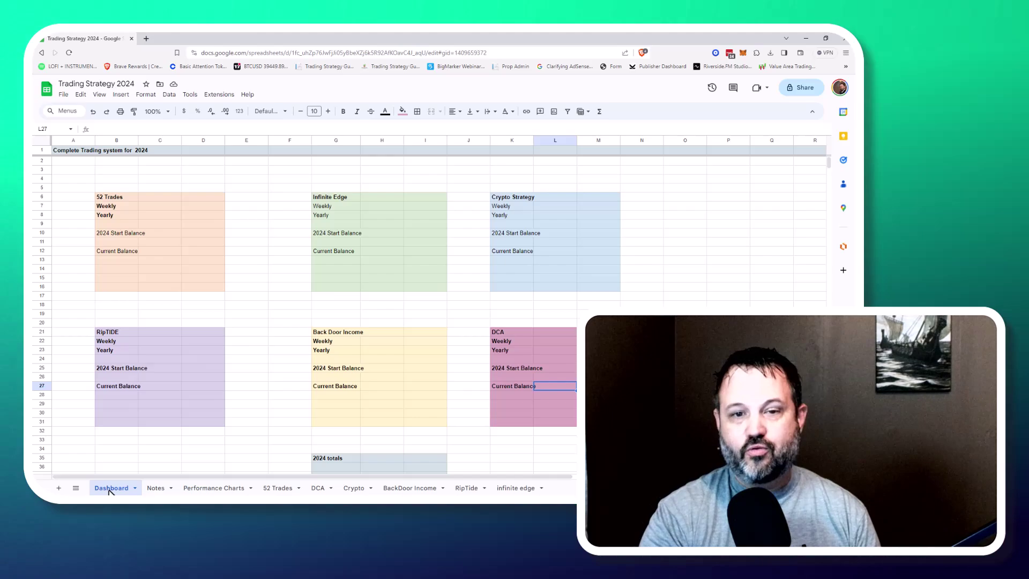
scroll(397, 345, down, 2)
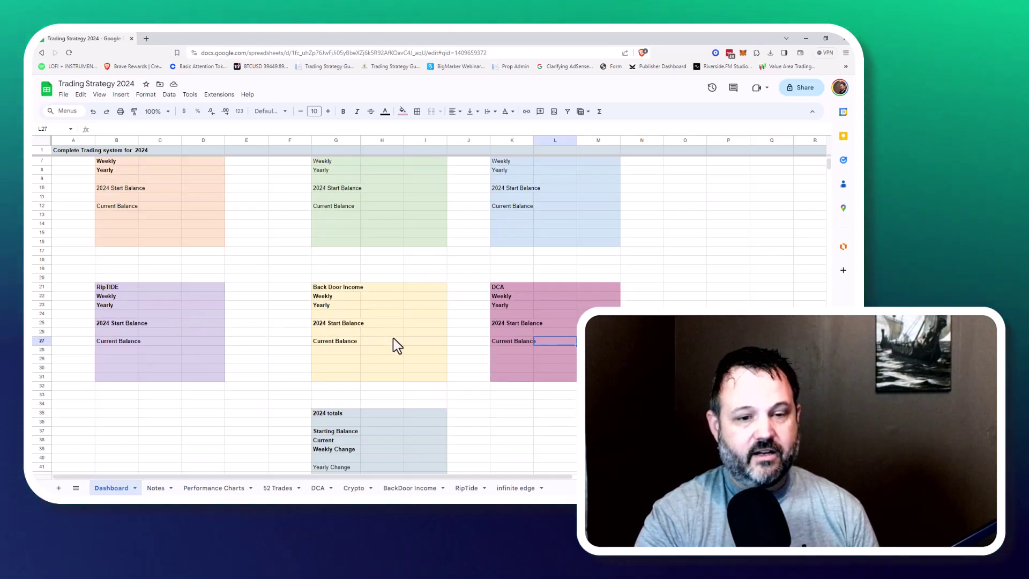
scroll(397, 346, down, 2)
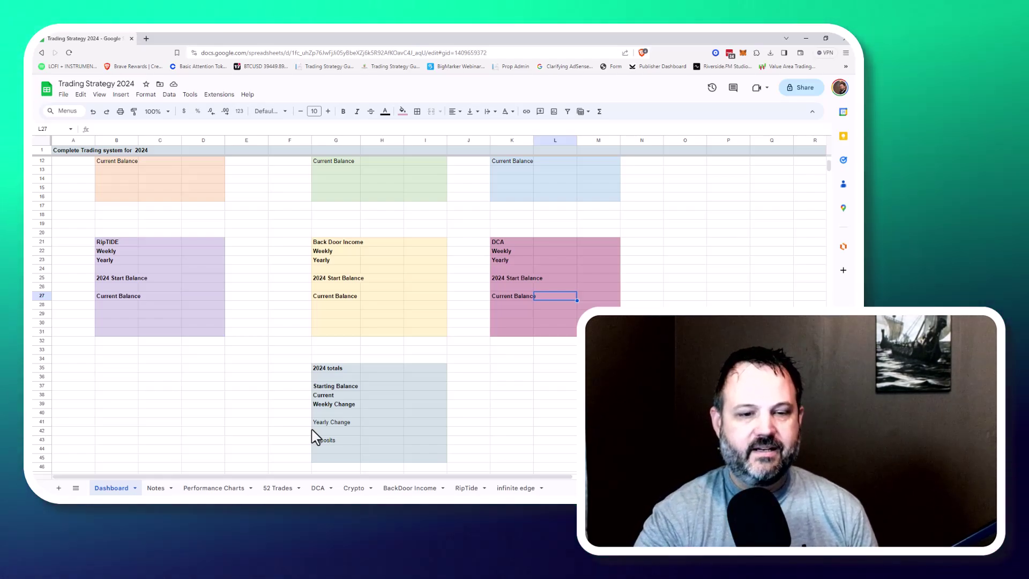
click(324, 449)
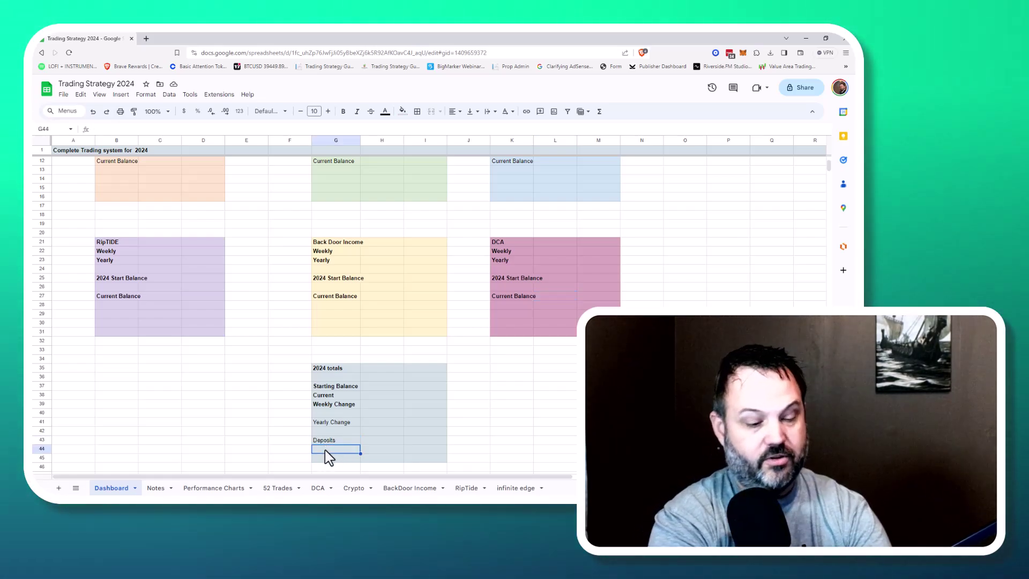
text(Withd)
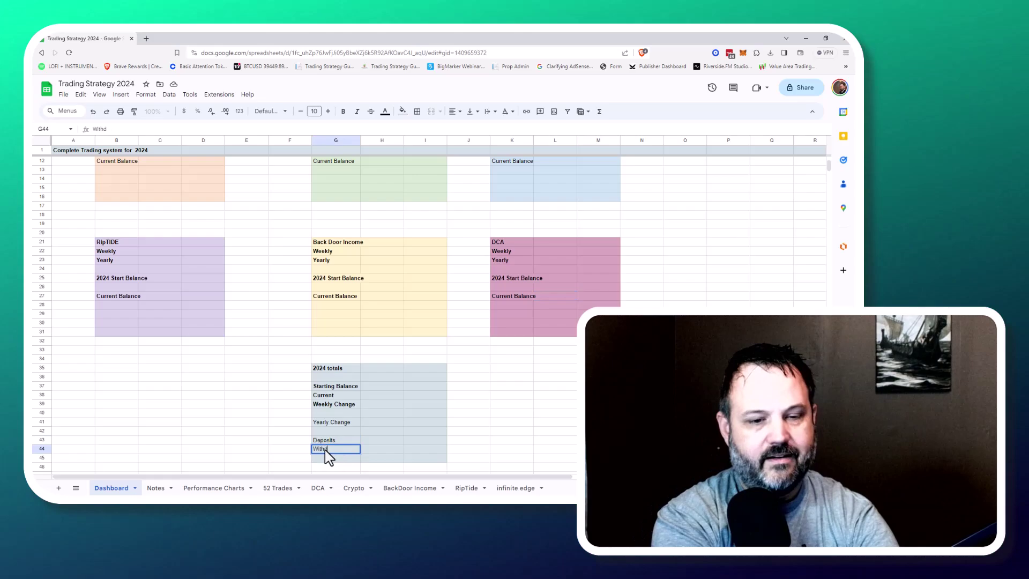
text(rawels)
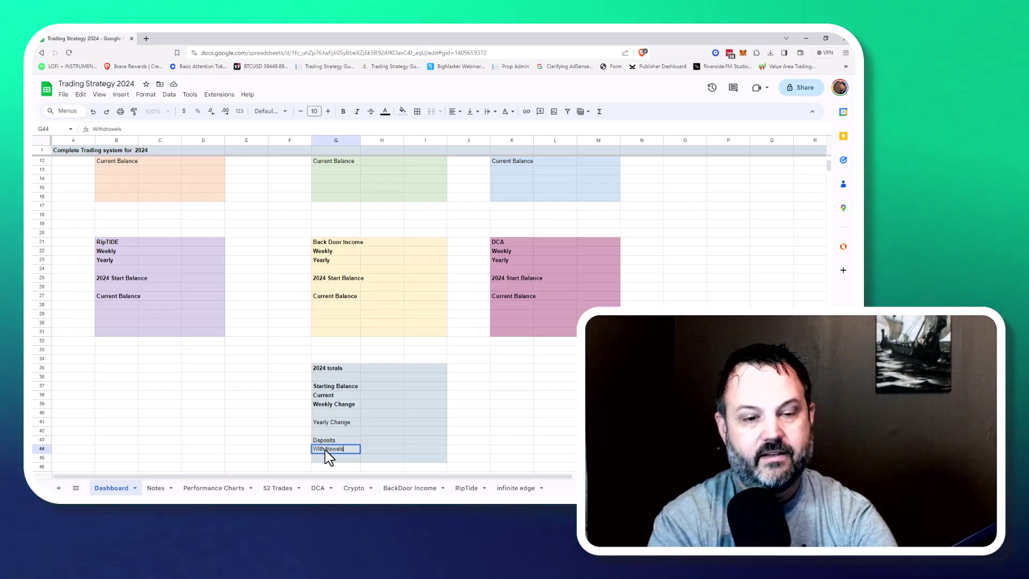
click(336, 448)
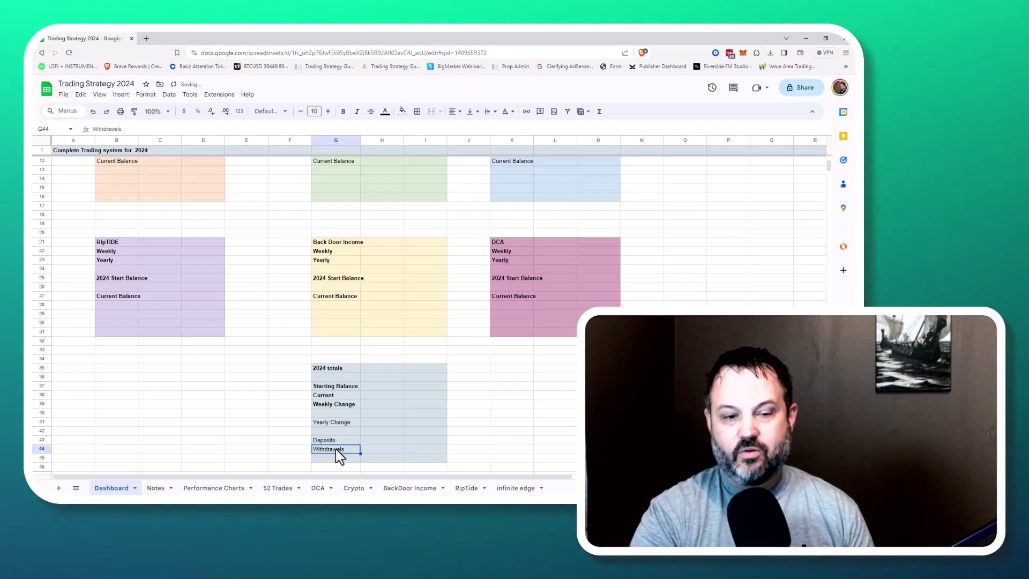
scroll(561, 374, up, 5)
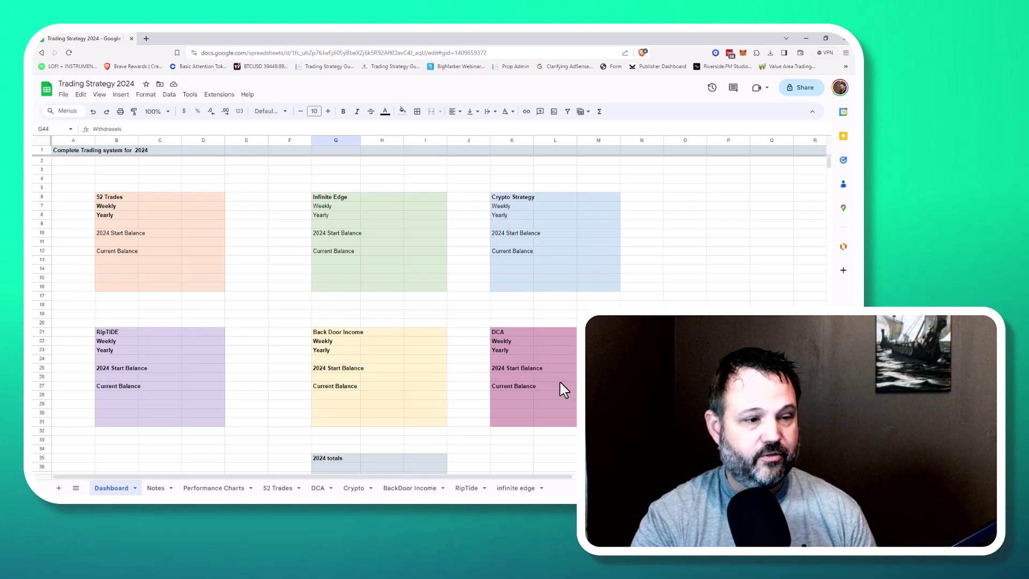
scroll(559, 383, down, 3)
scroll(560, 383, down, 3)
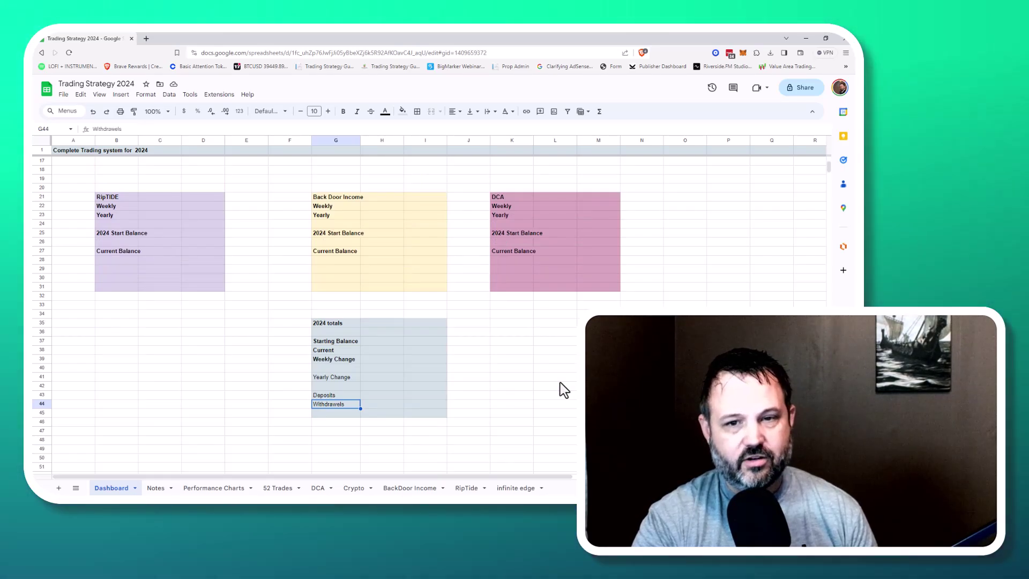
scroll(559, 382, up, 6)
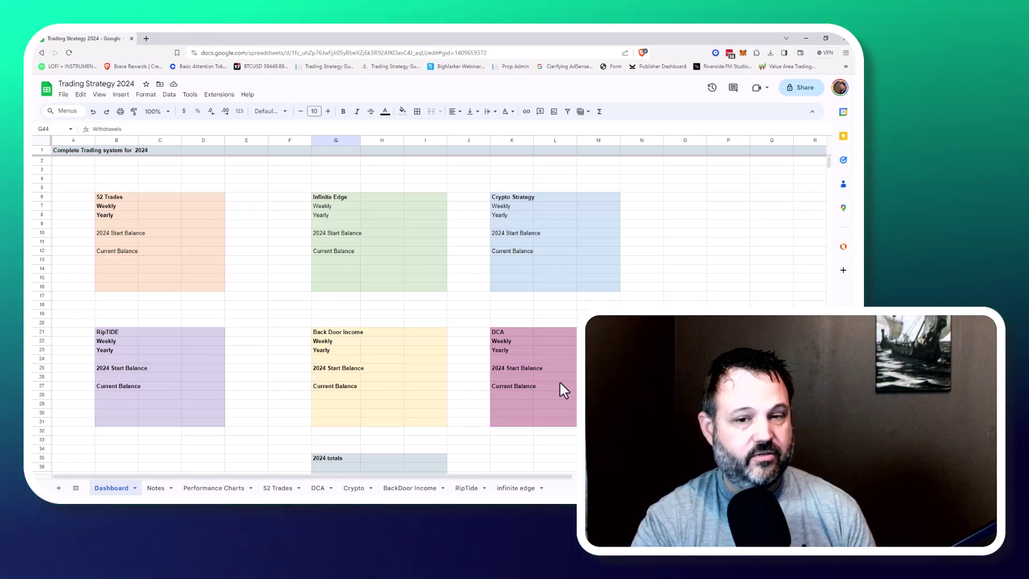
scroll(560, 383, down, 3)
scroll(560, 383, up, 3)
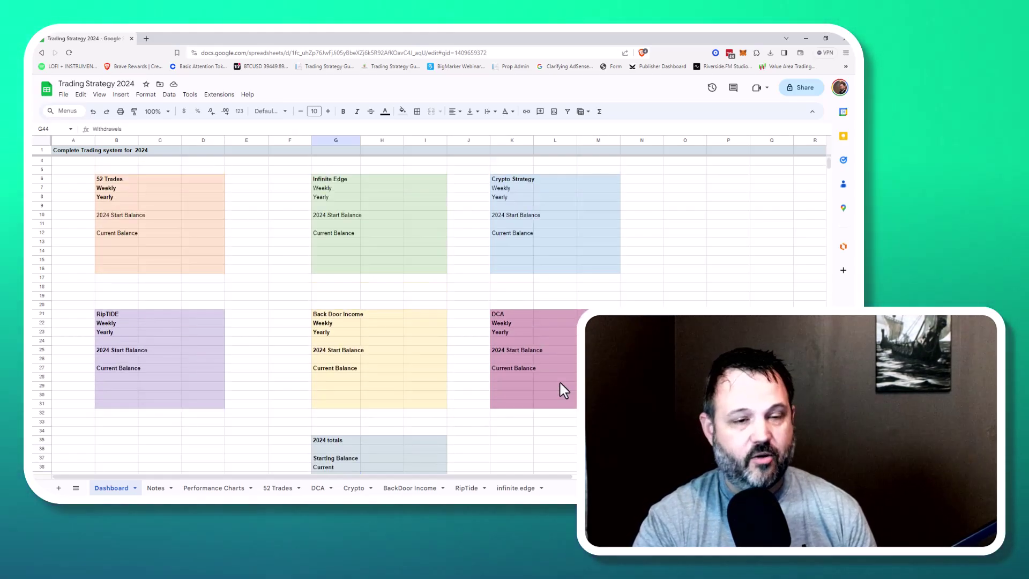